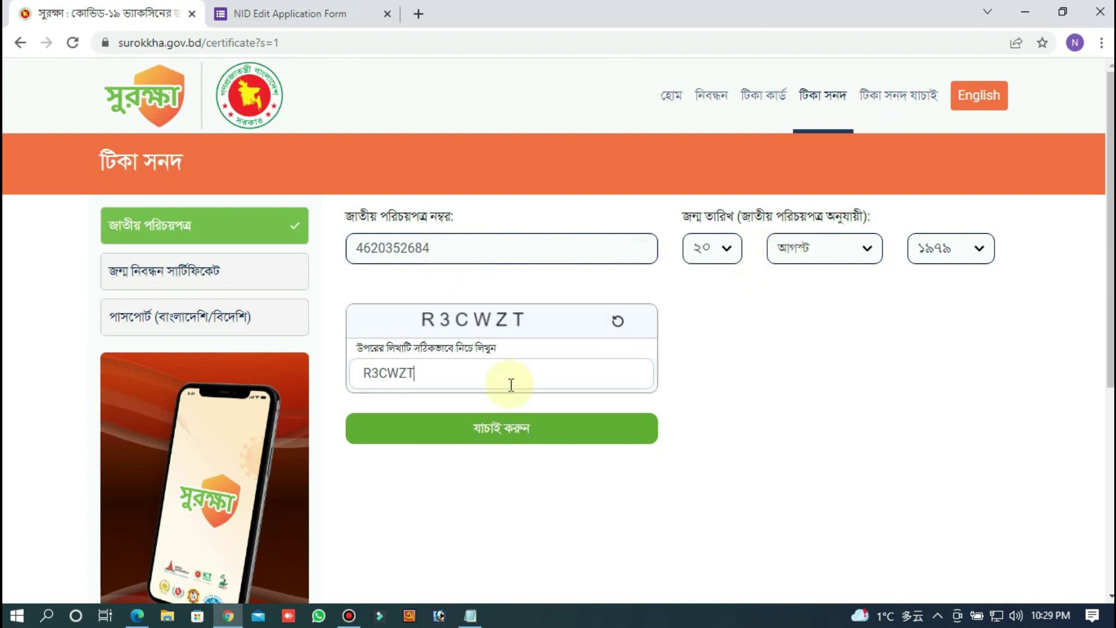
# Step: Submit the NID number, birth date and captcha on Surokkha for verification
pyautogui.click(568, 428)
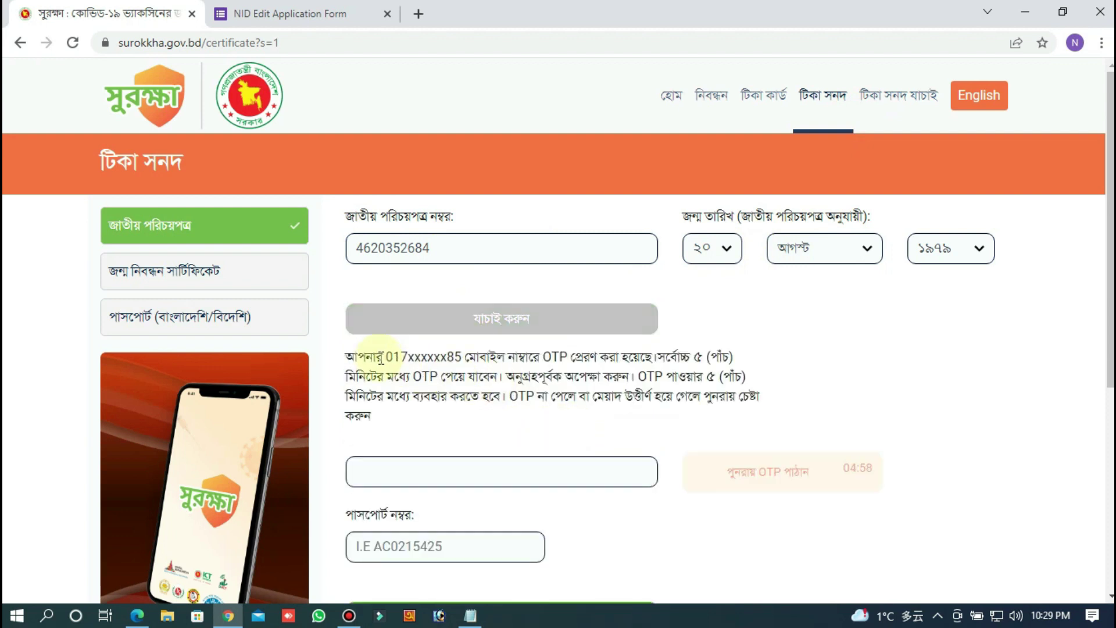
# Step: Inspect the masked mobile number that received the OTP, then switch to the NID Edit Application Form
pyautogui.moveTo(381, 356); pyautogui.dragTo(462, 358)
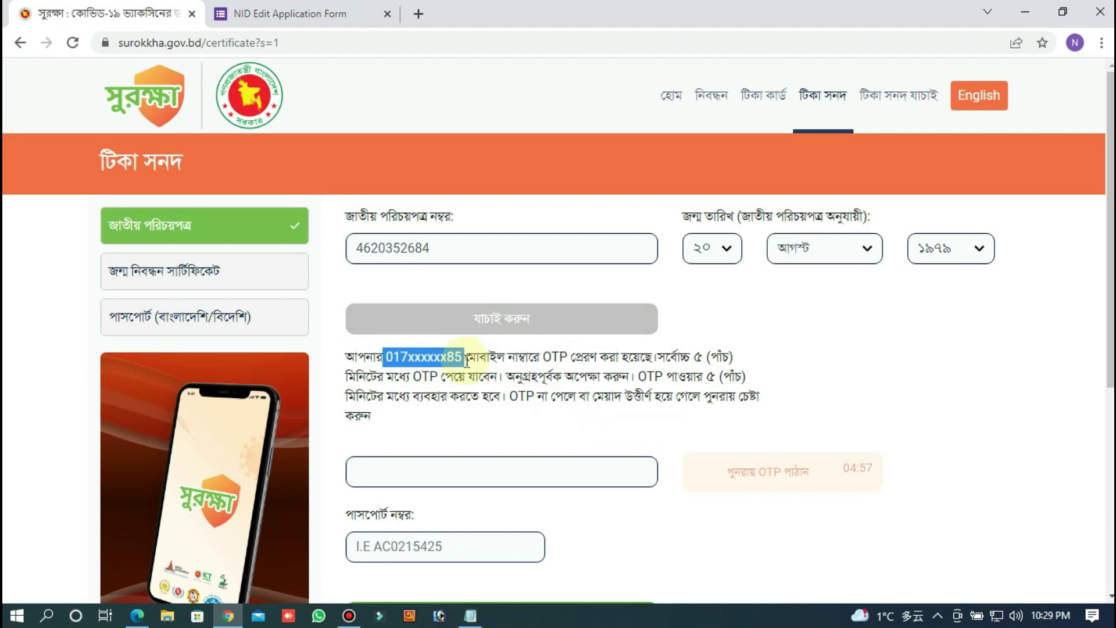
pyautogui.click(465, 361)
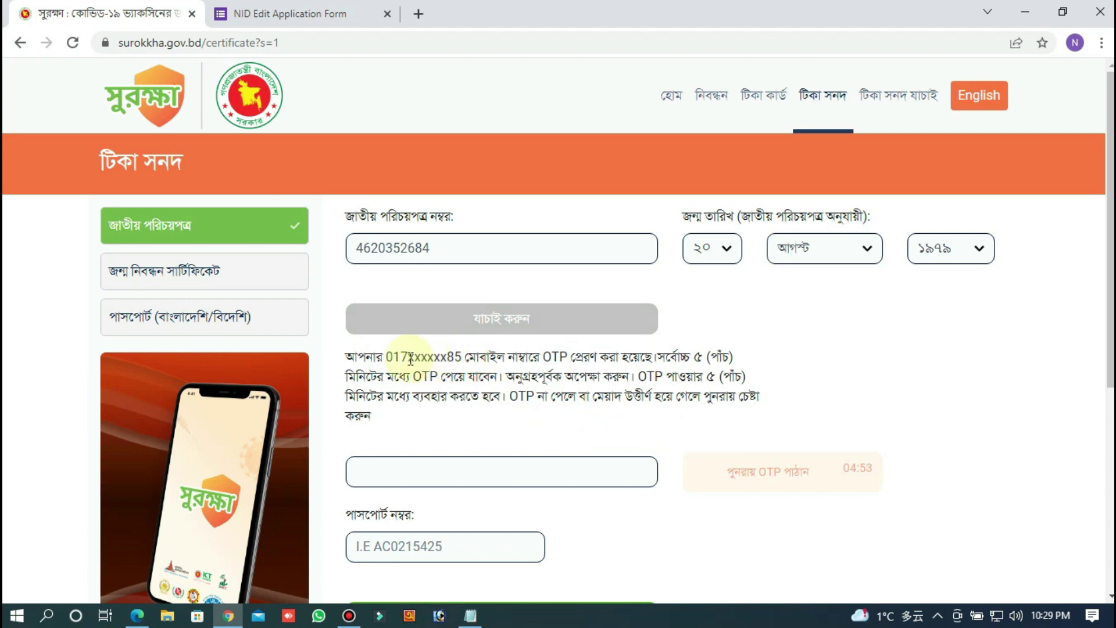
pyautogui.moveTo(408, 356); pyautogui.dragTo(384, 357)
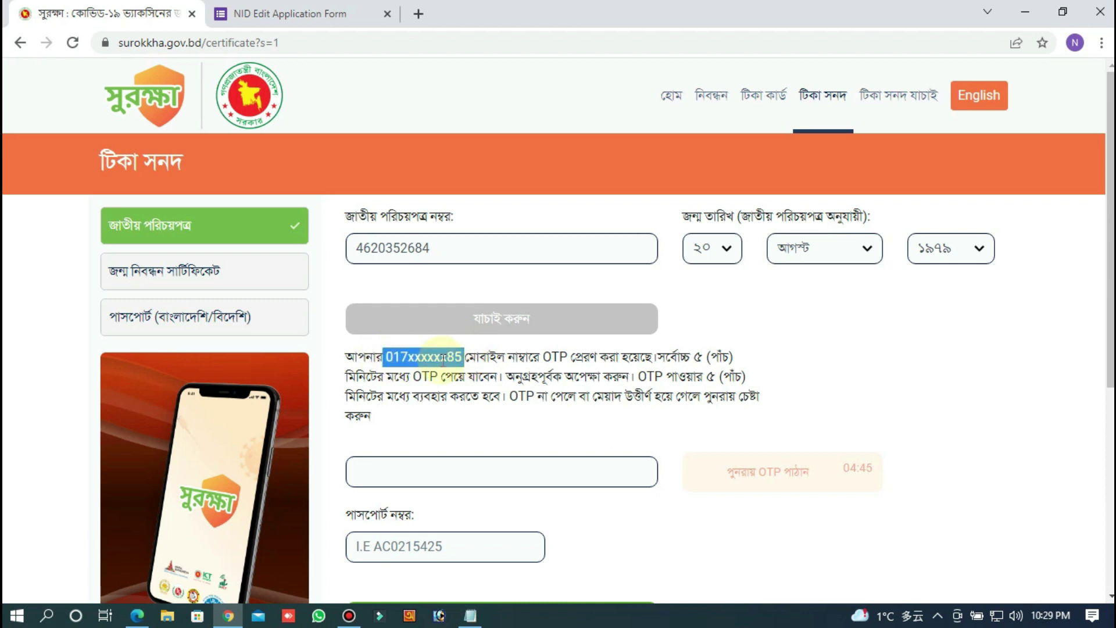
pyautogui.click(465, 360)
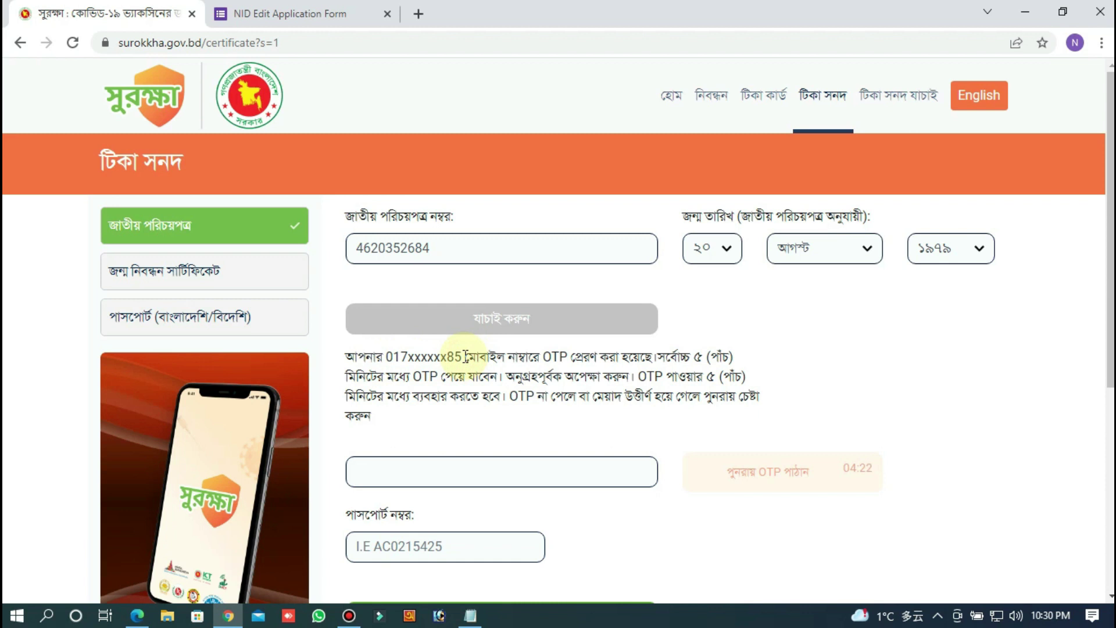
pyautogui.moveTo(464, 357); pyautogui.dragTo(385, 359)
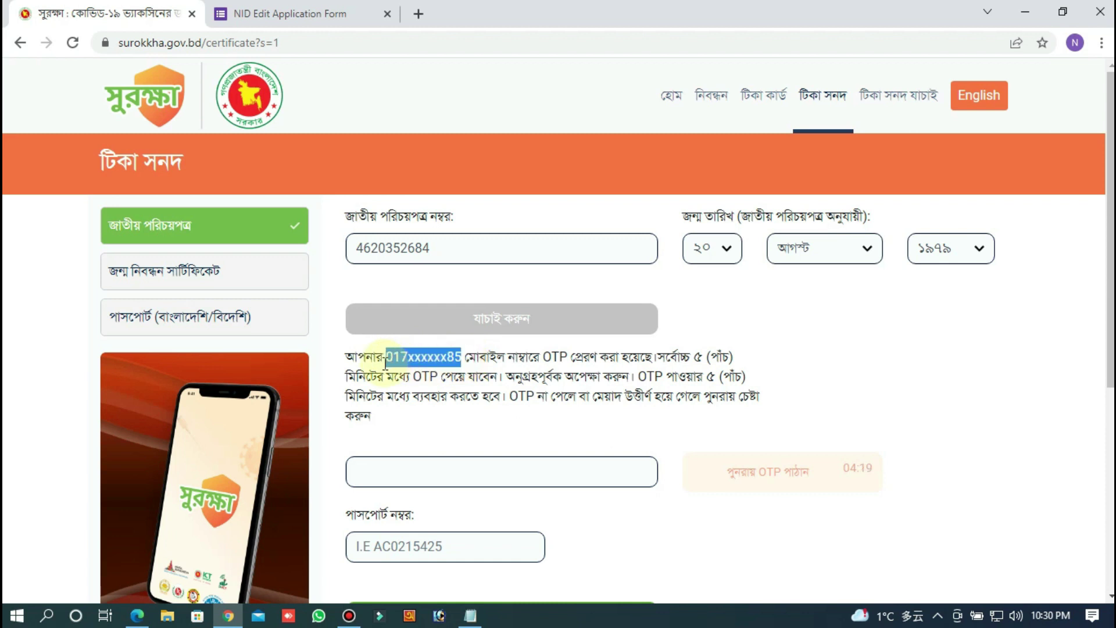
pyautogui.click(465, 361)
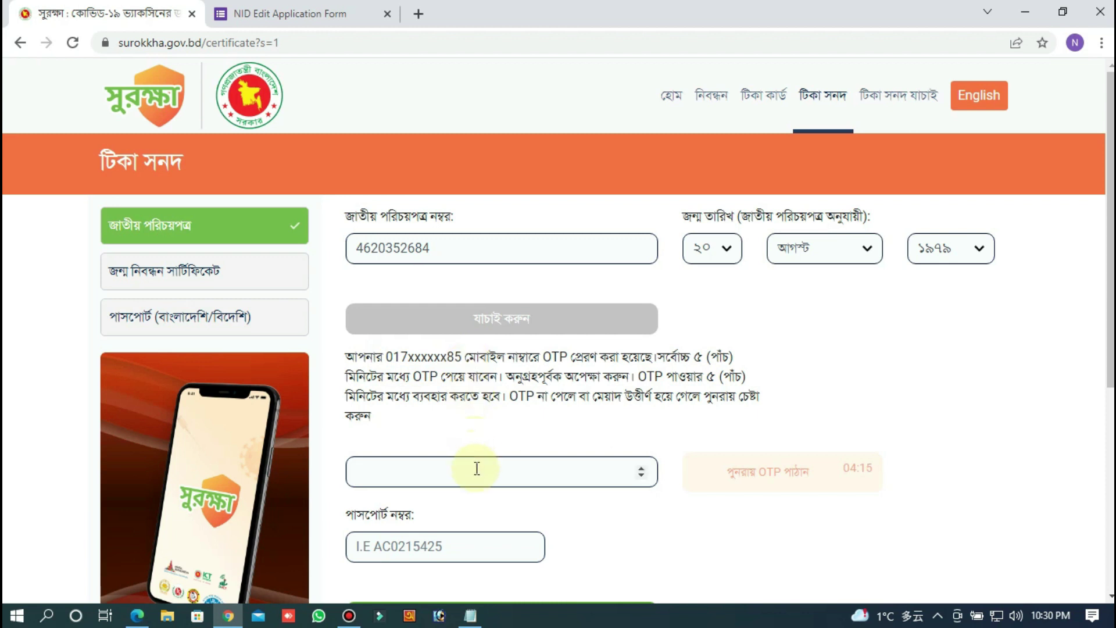
pyautogui.moveTo(461, 359); pyautogui.dragTo(385, 360)
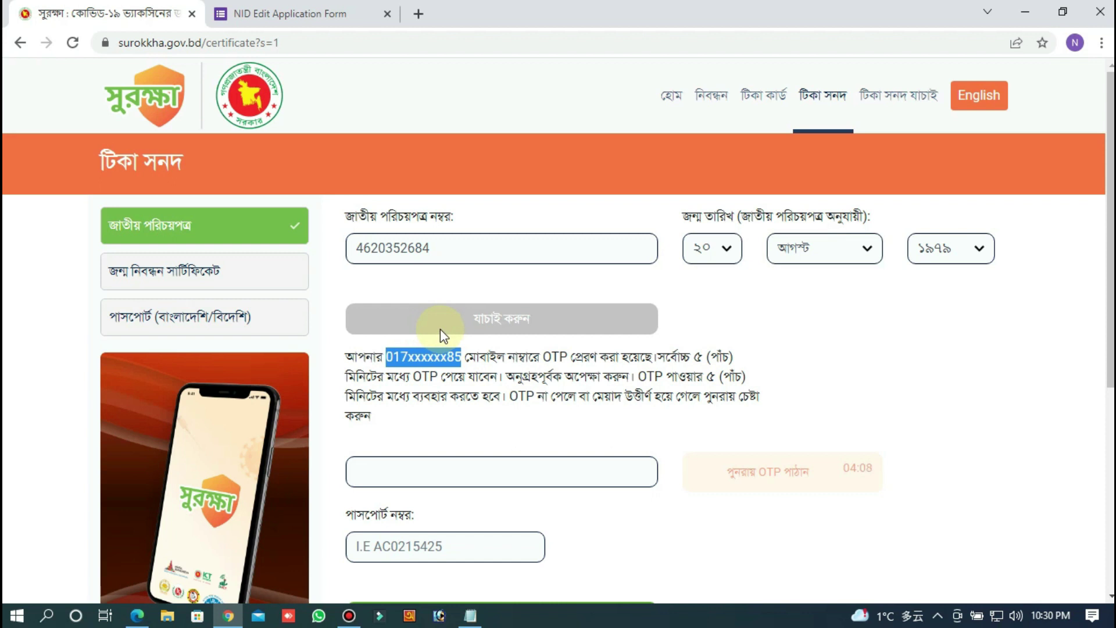
pyautogui.click(320, 7)
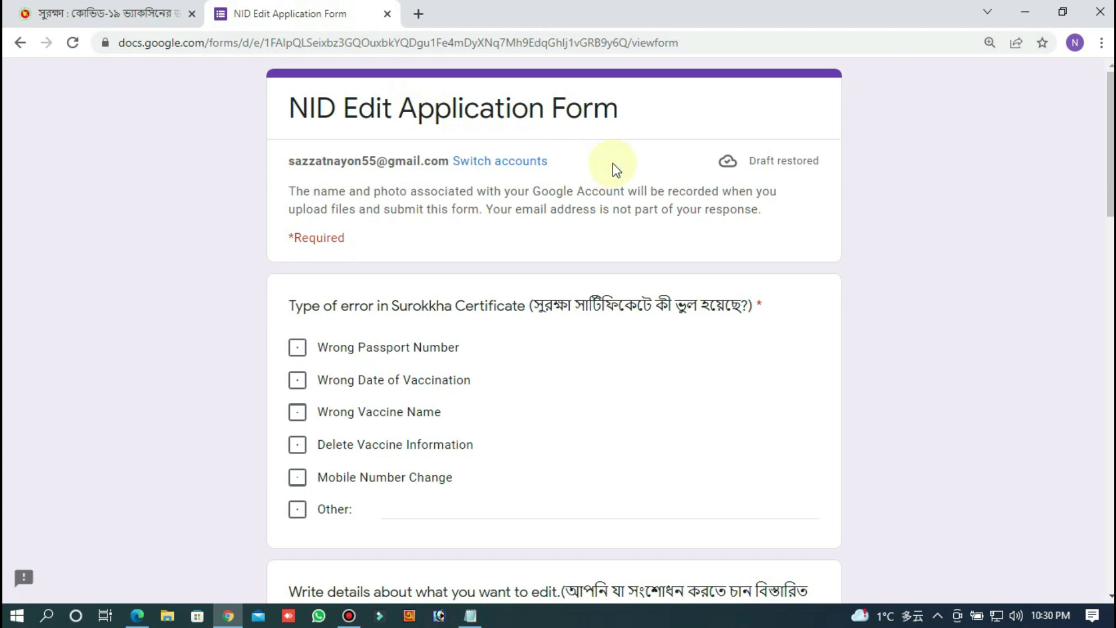
# Step: Tick Mobile Number Change as the certificate error type, then minimize the browser to the desktop
pyautogui.click(716, 42)
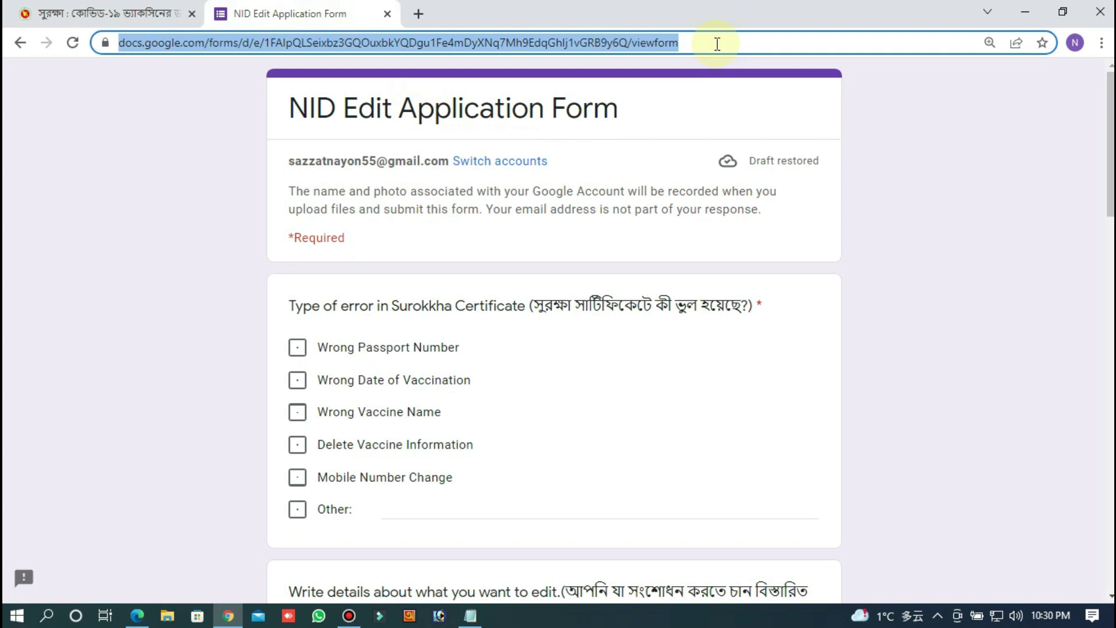
pyautogui.click(897, 125)
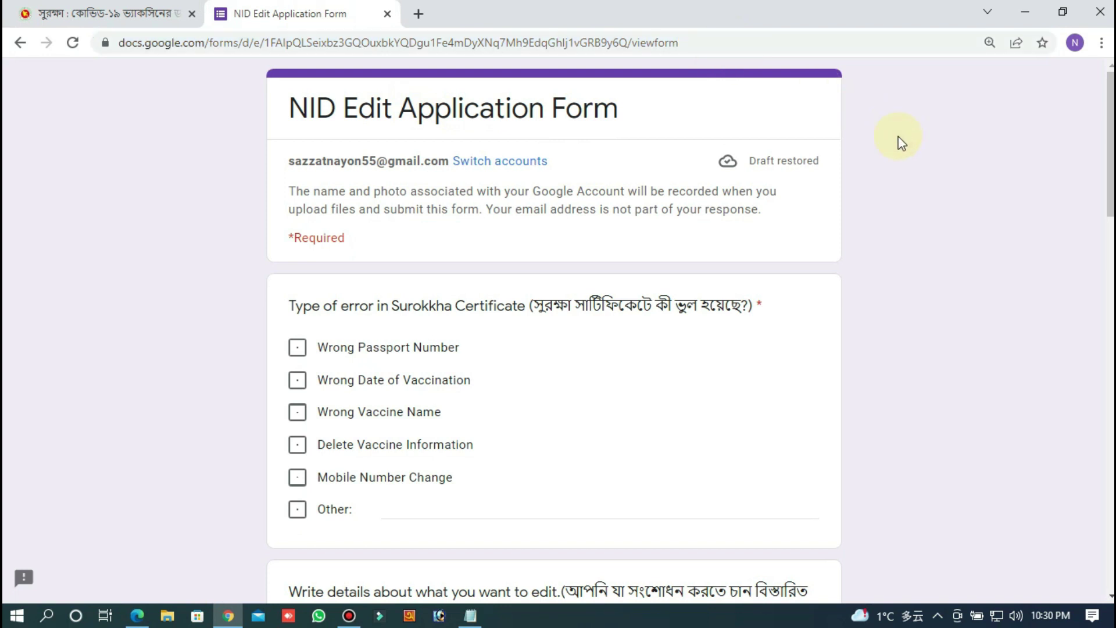
pyautogui.scroll(-1, 898, 141)
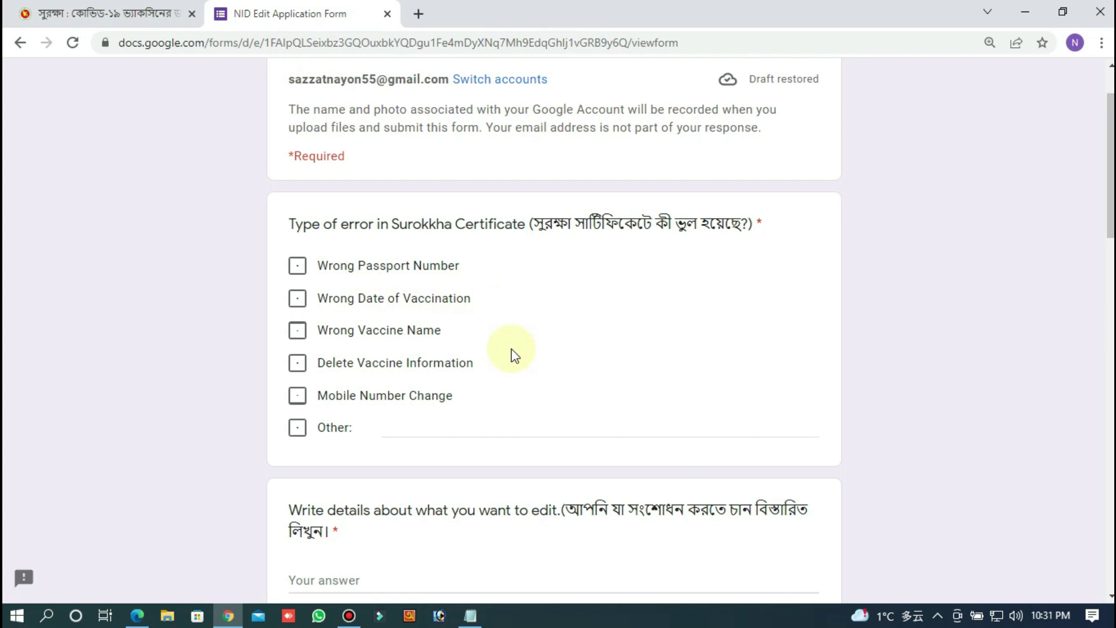
pyautogui.scroll(-3, 511, 361)
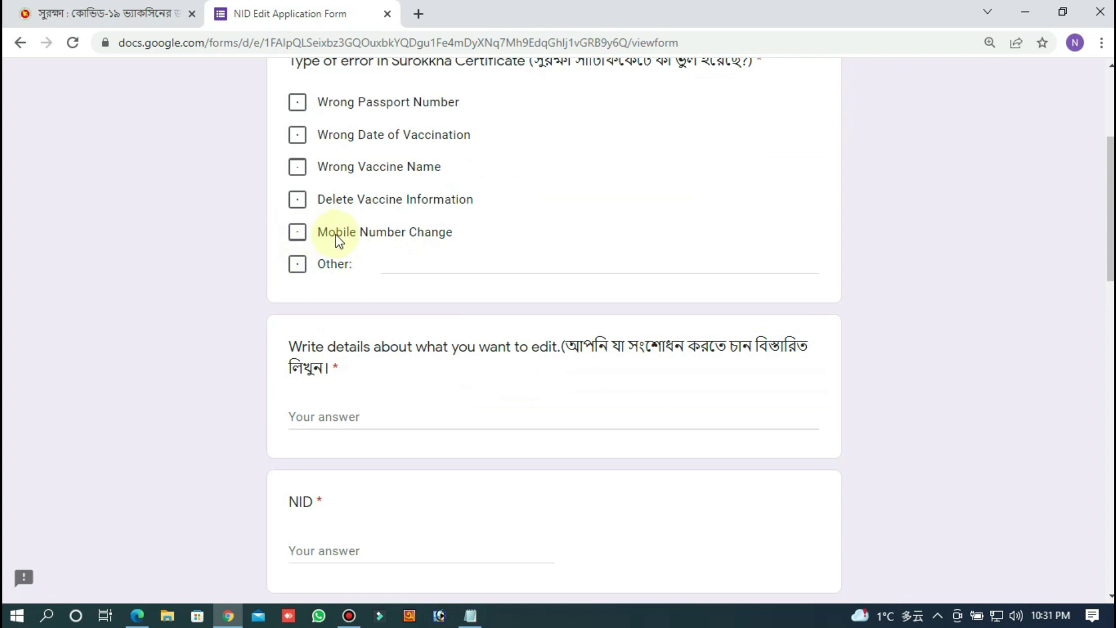
pyautogui.click(298, 234)
pyautogui.scroll(-3, 319, 242)
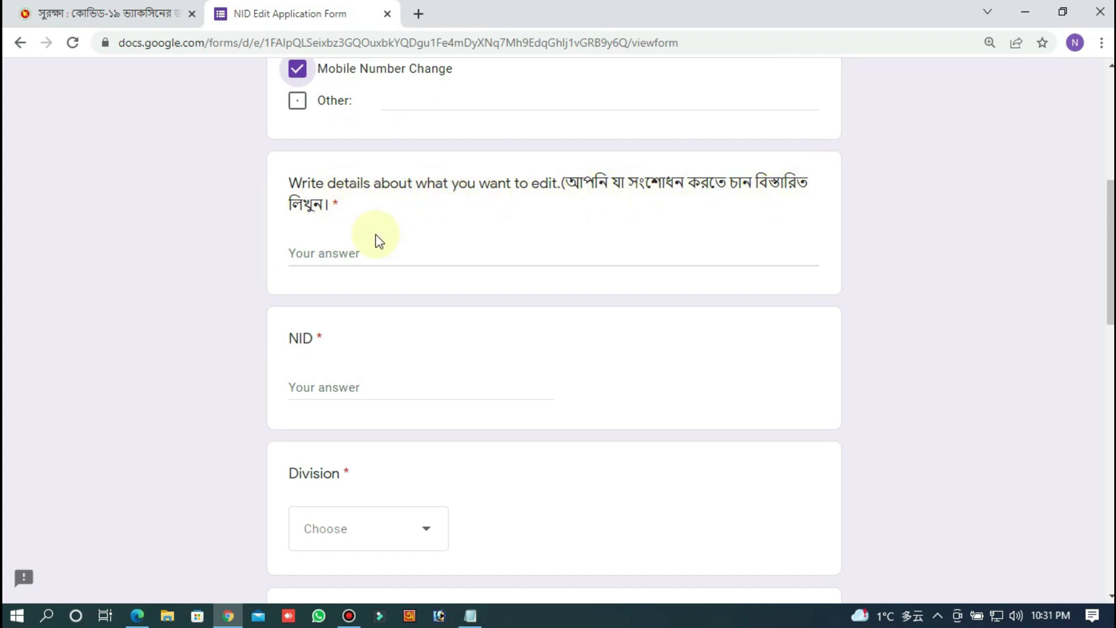
pyautogui.click(385, 254)
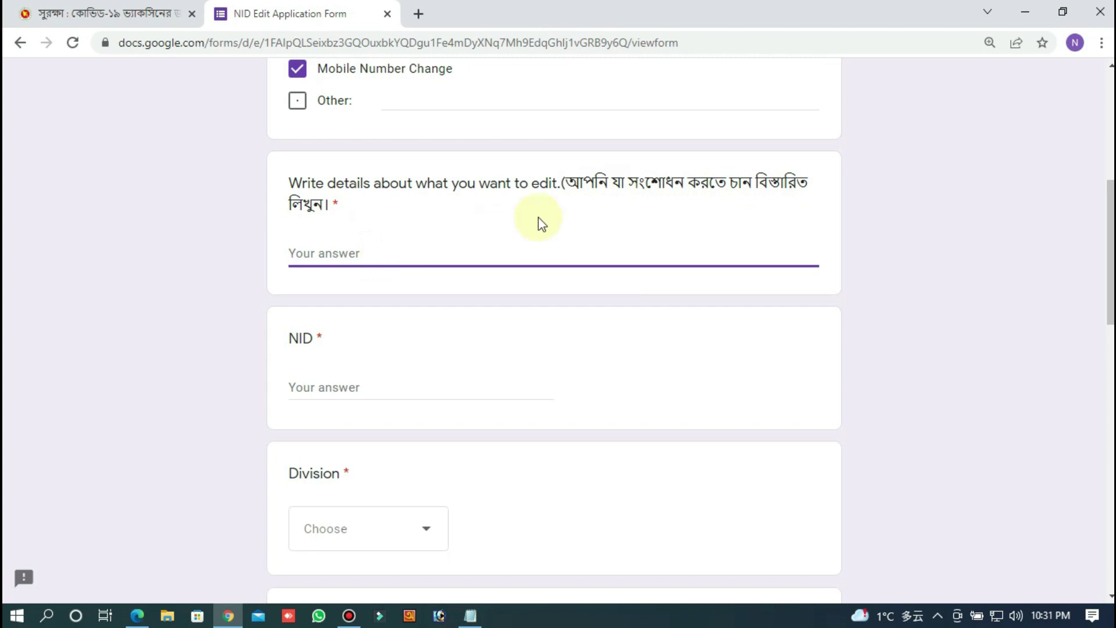
pyautogui.click(1034, 12)
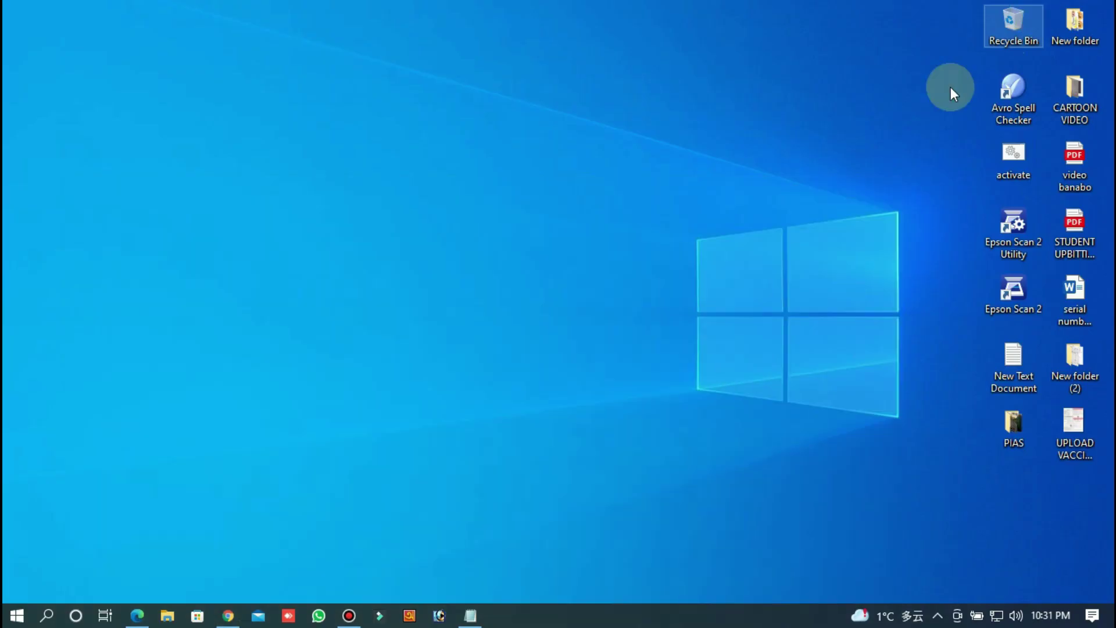
# Step: Copy the prepared wrong-number explanation from Notepad and return to the form
pyautogui.click(470, 616)
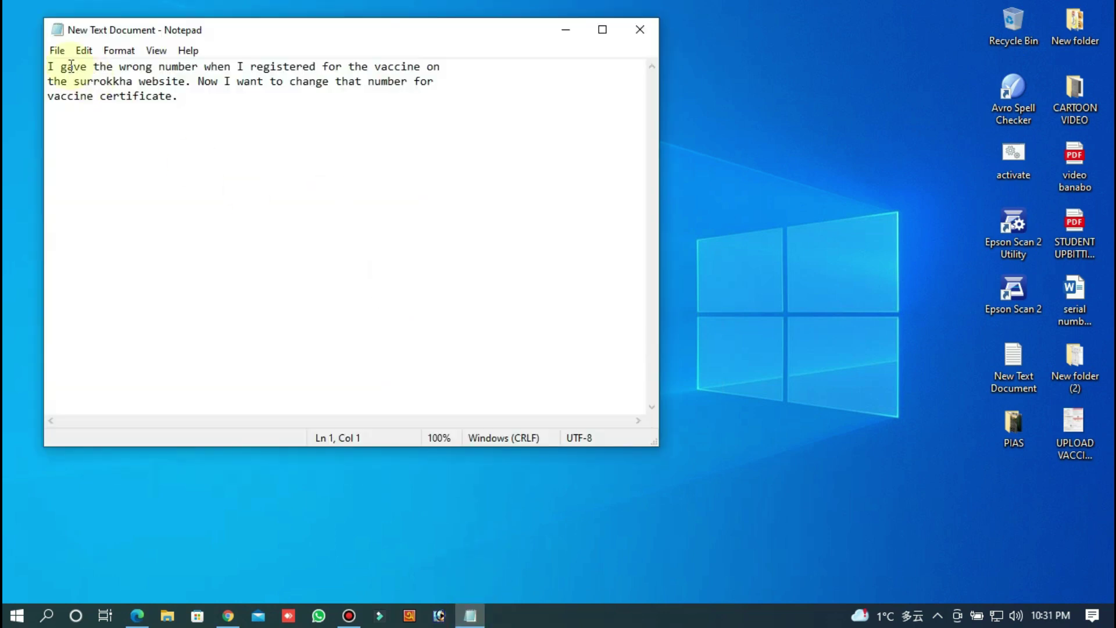
pyautogui.moveTo(47, 67); pyautogui.dragTo(182, 99)
pyautogui.hotkey('ctrl', 'c')
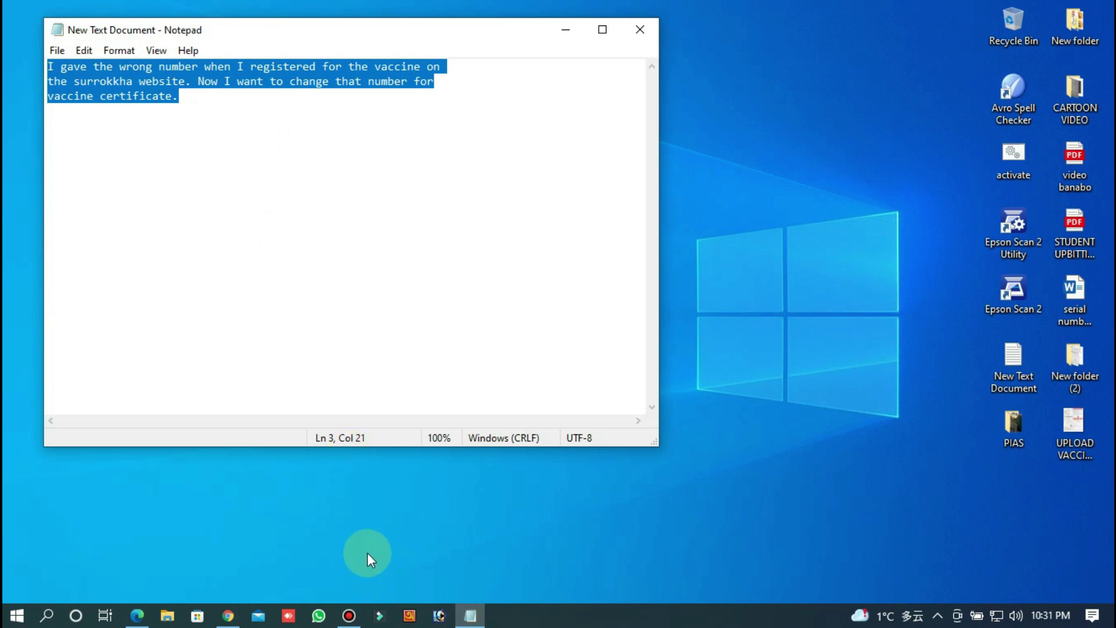
pyautogui.click(228, 616)
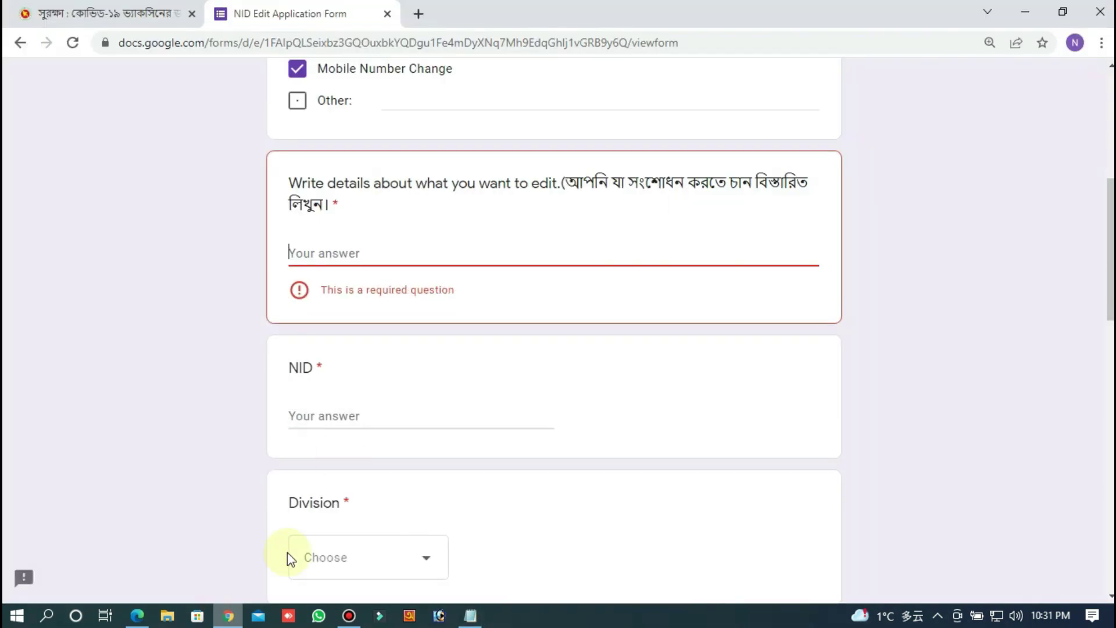
# Step: Paste the explanation into the edit-details answer and enter the applicant's national ID number
pyautogui.click(407, 254)
pyautogui.hotkey('ctrl', 'v')
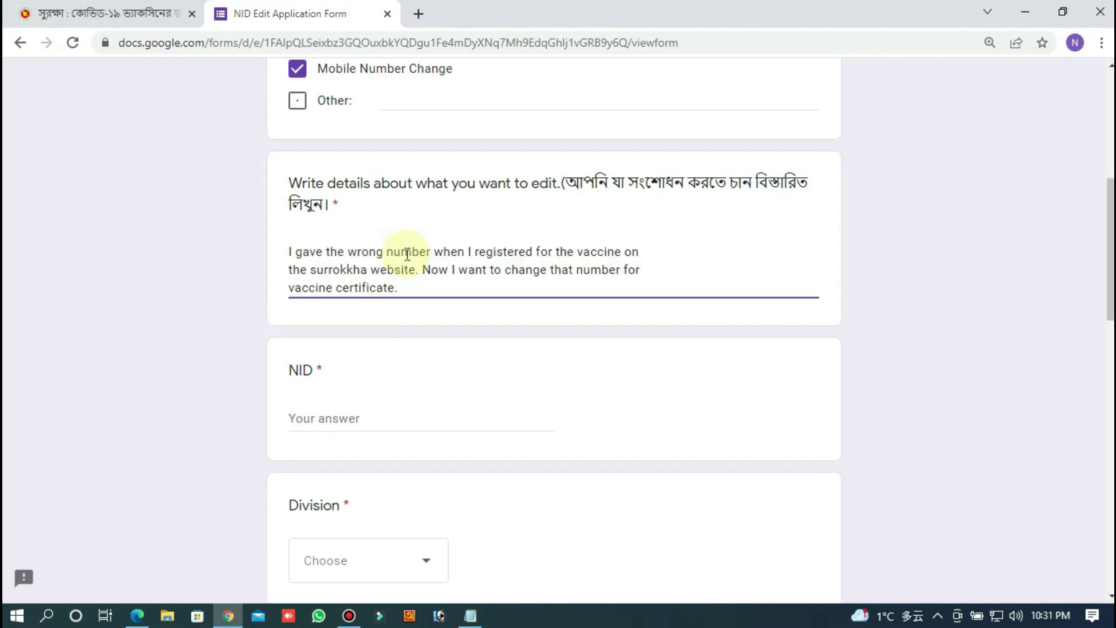
pyautogui.scroll(-3, 407, 254)
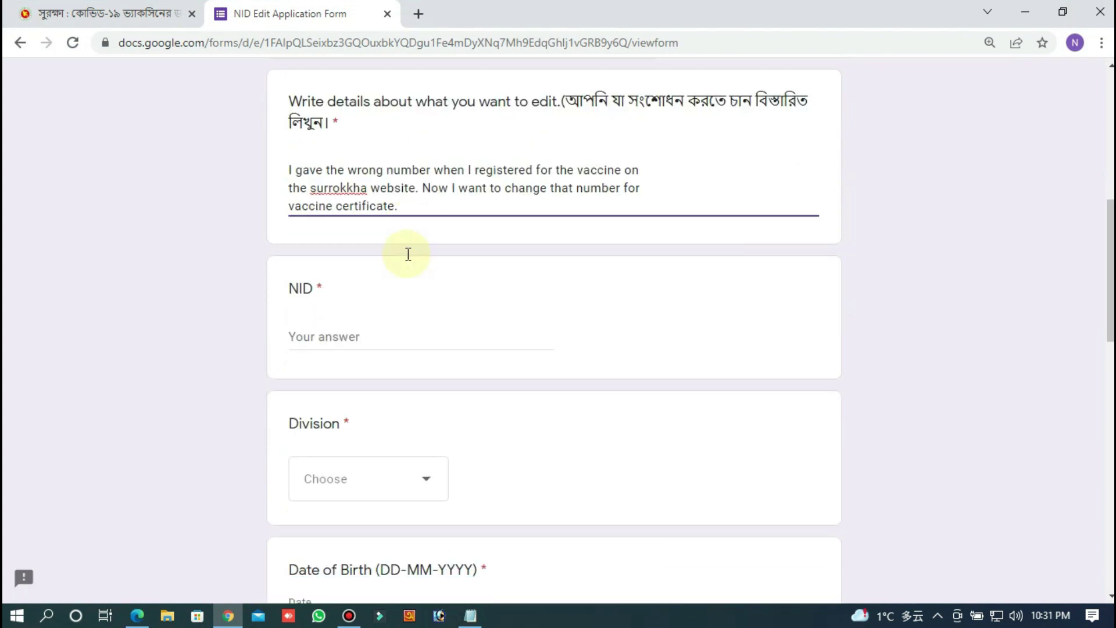
pyautogui.click(371, 256)
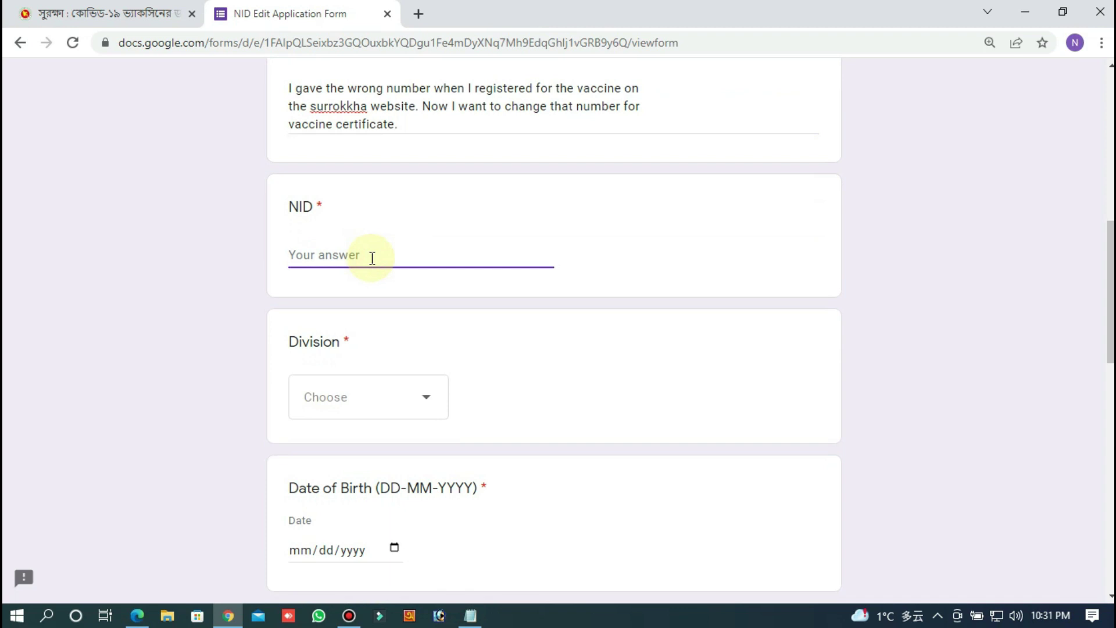
# Step: Choose Sylhet as the Division and leave Date of Birth blank
pyautogui.scroll(-4, 372, 383)
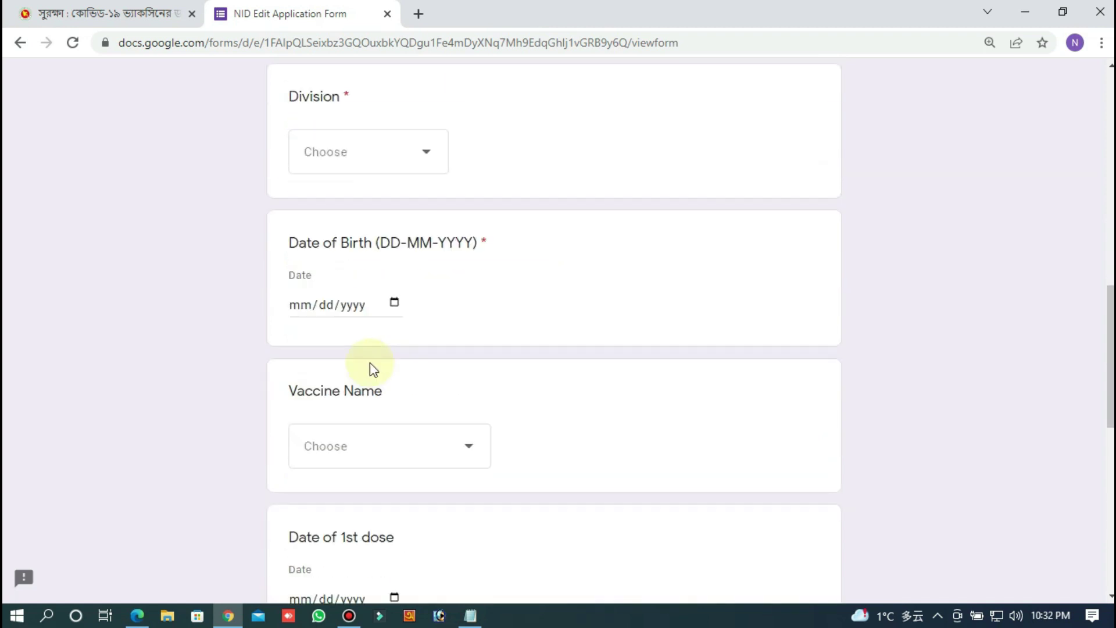
pyautogui.click(378, 155)
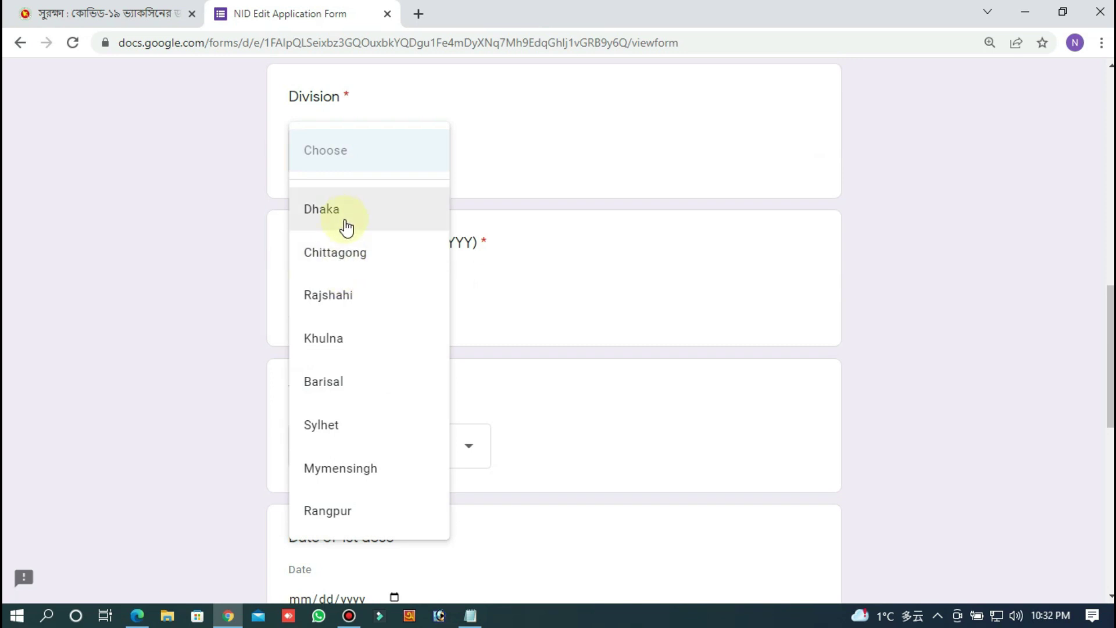
pyautogui.click(342, 424)
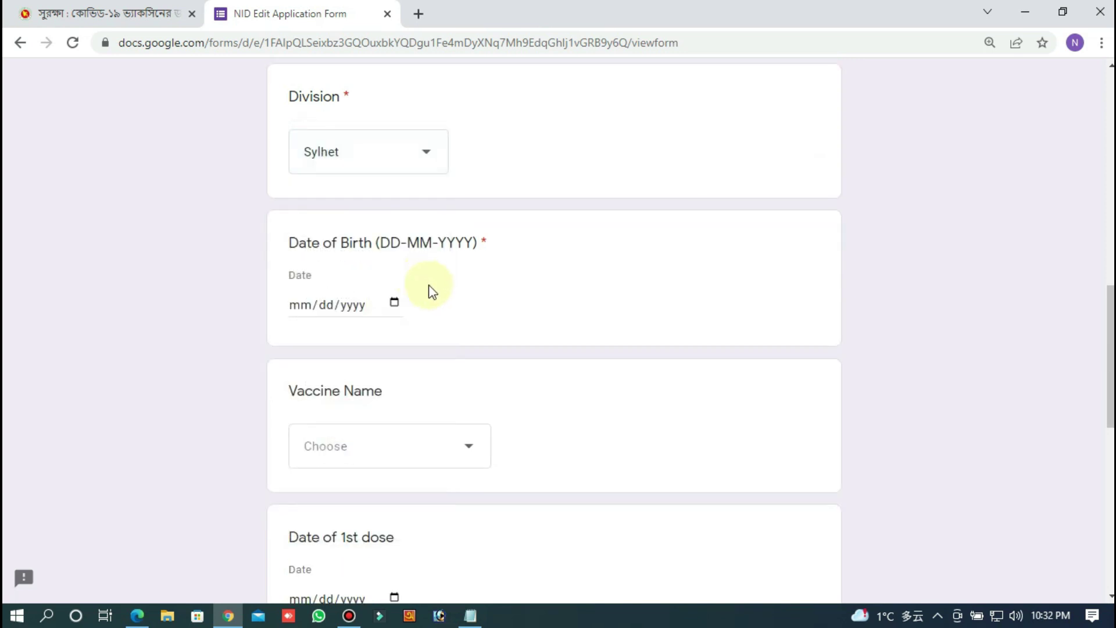
pyautogui.click(355, 307)
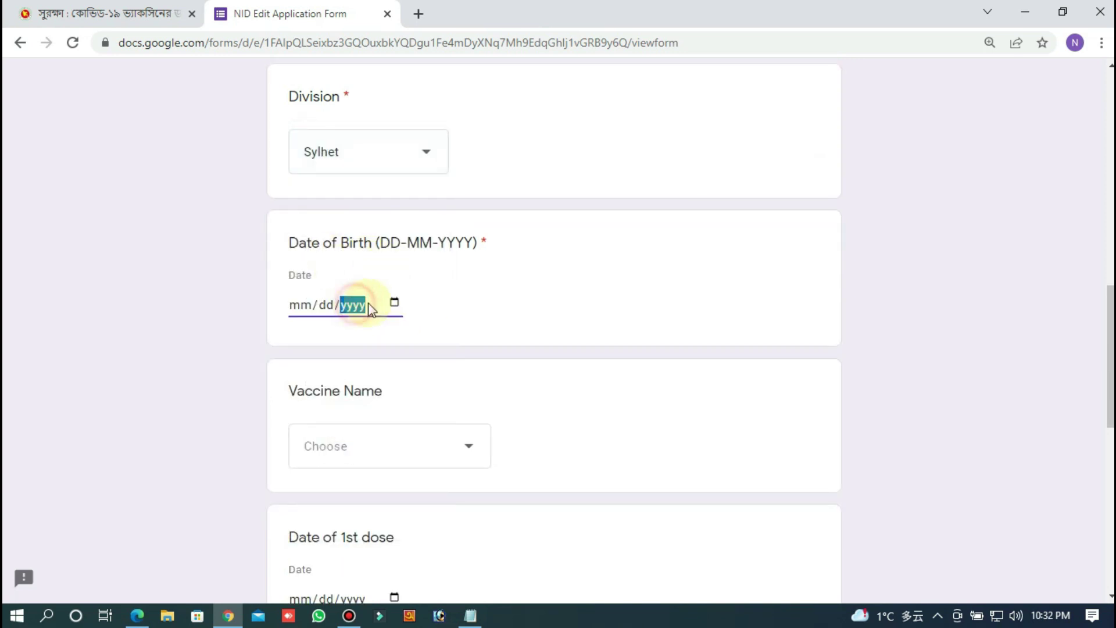
pyautogui.click(395, 304)
pyautogui.click(430, 301)
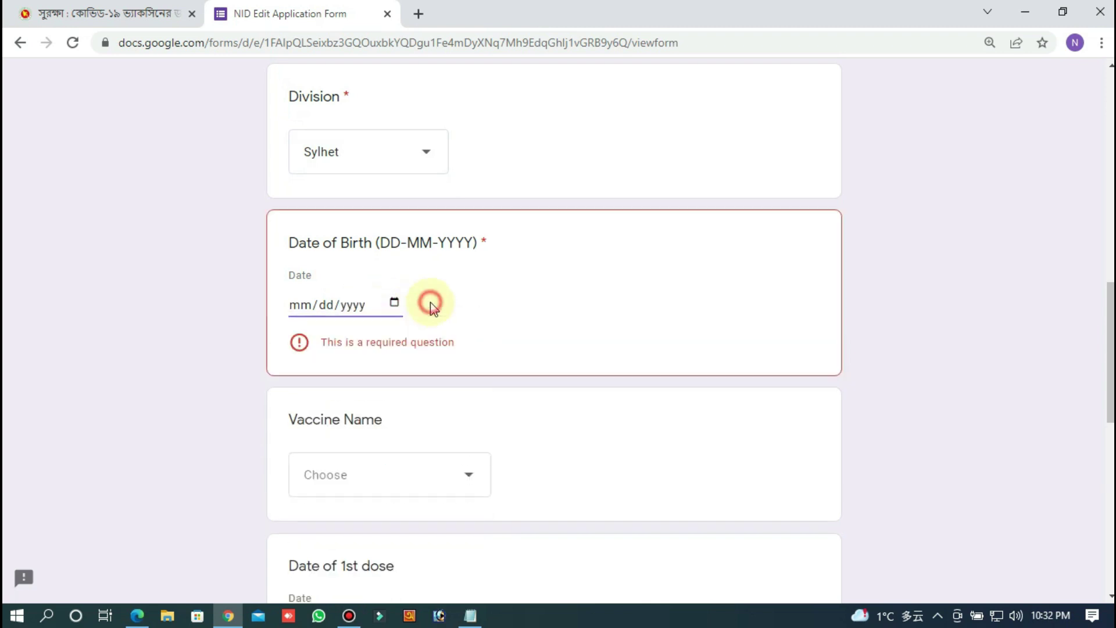
pyautogui.scroll(-3, 433, 302)
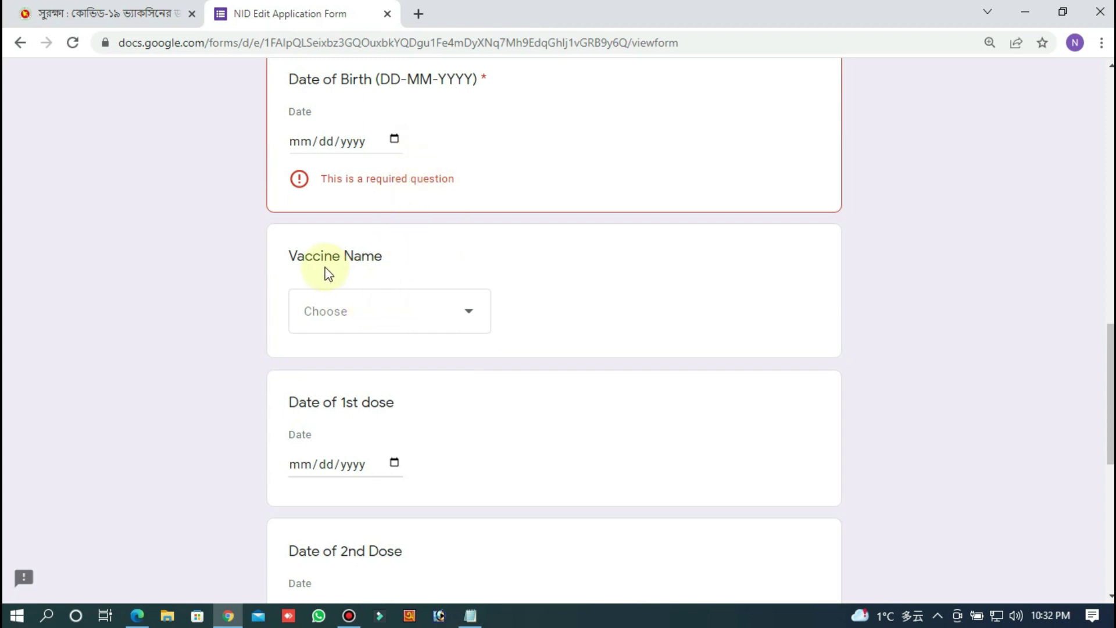
# Step: Choose Verocell (Sinopharm) as the vaccine name
pyautogui.click(381, 318)
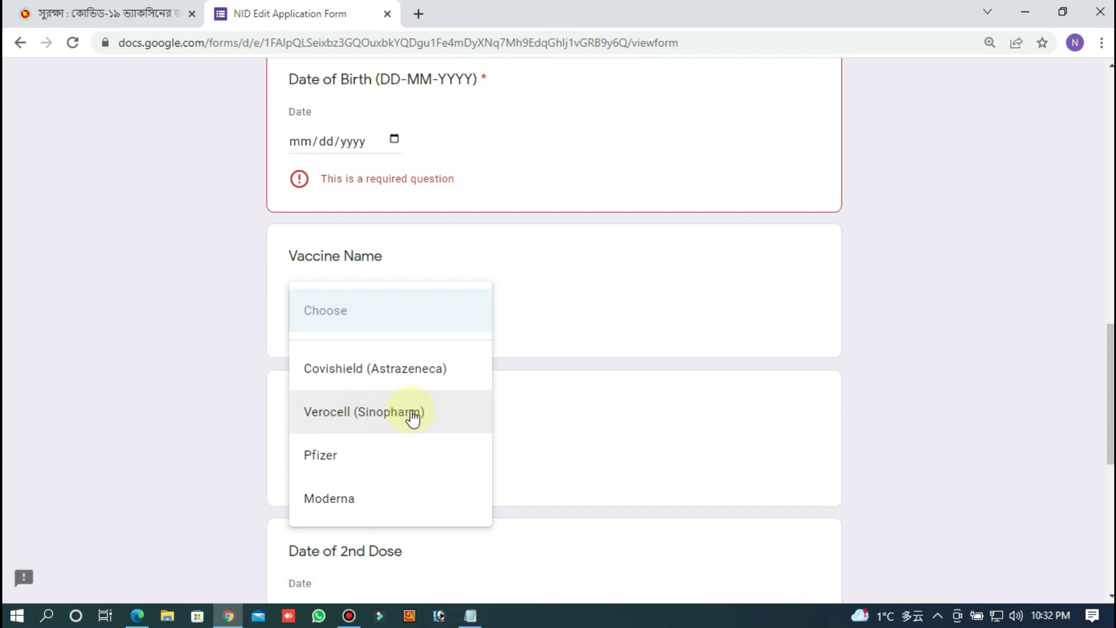
pyautogui.click(379, 417)
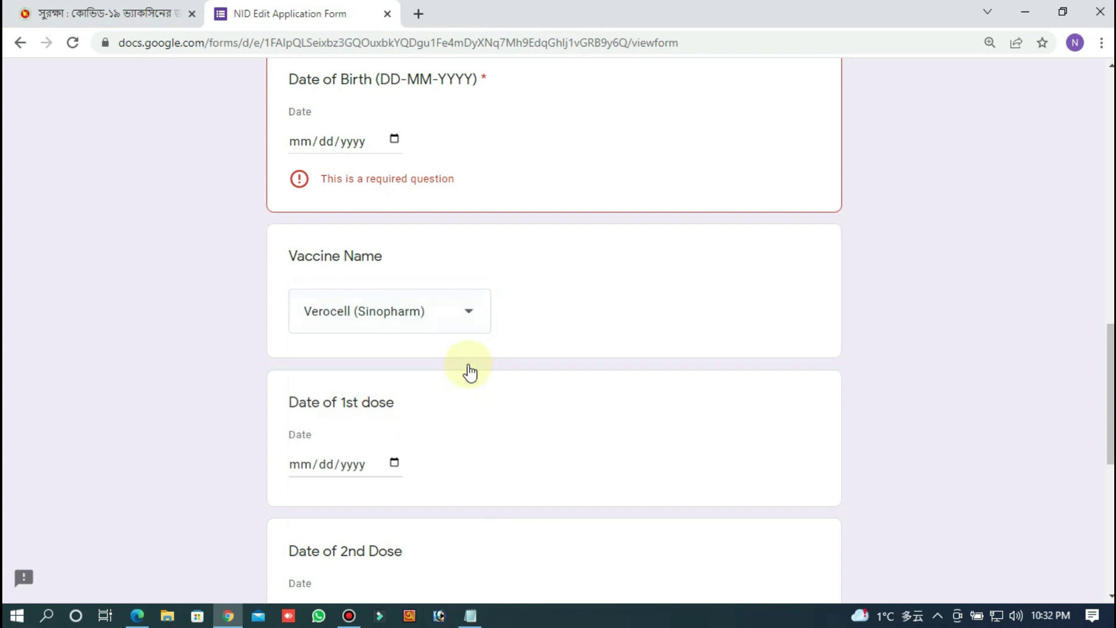
pyautogui.scroll(-3, 470, 372)
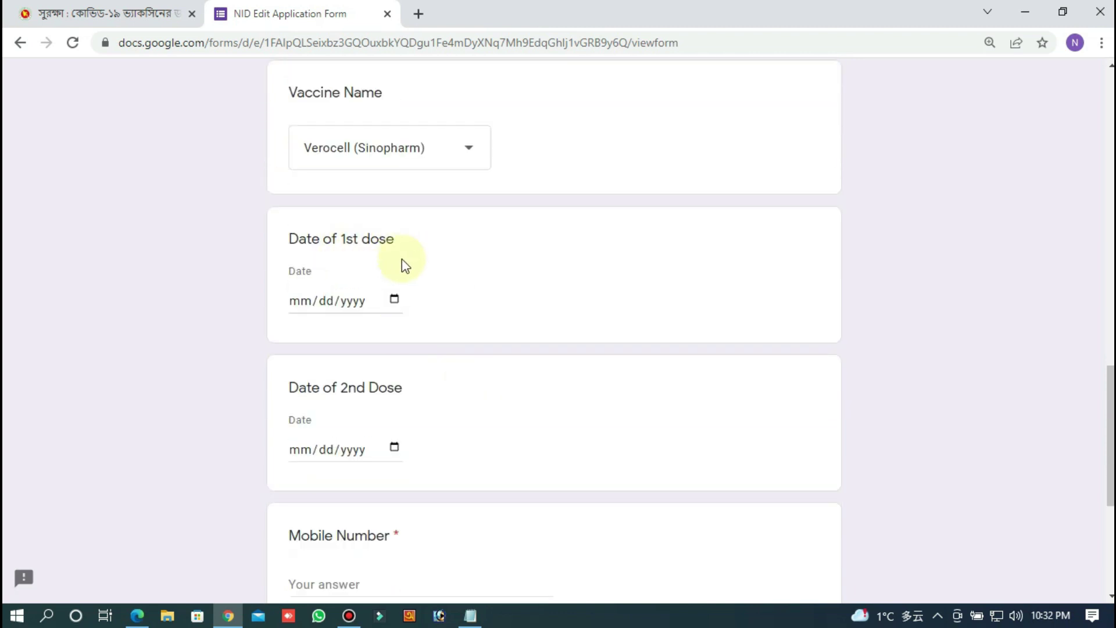
# Step: Leave the 1st and 2nd dose date fields empty
pyautogui.click(396, 301)
pyautogui.click(493, 285)
pyautogui.scroll(-1, 369, 308)
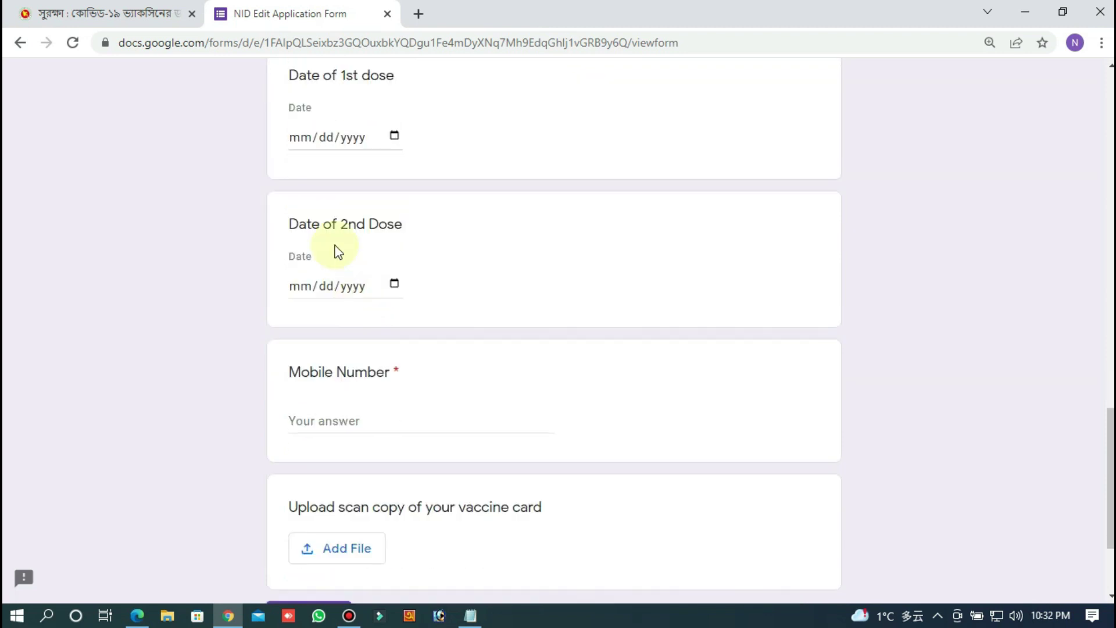
pyautogui.click(368, 292)
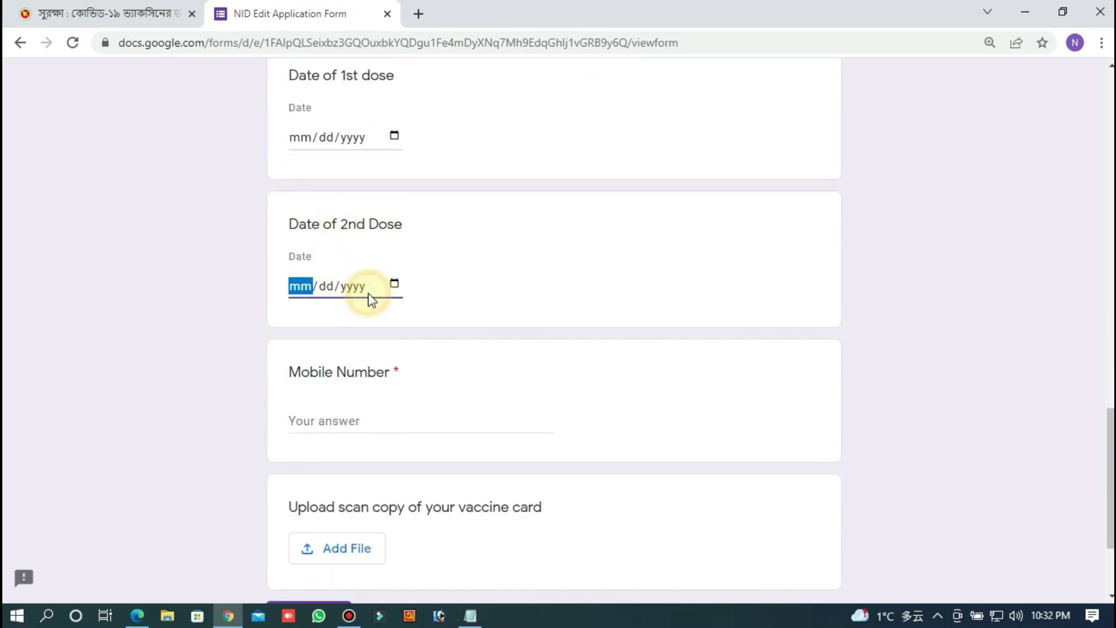
pyautogui.click(472, 300)
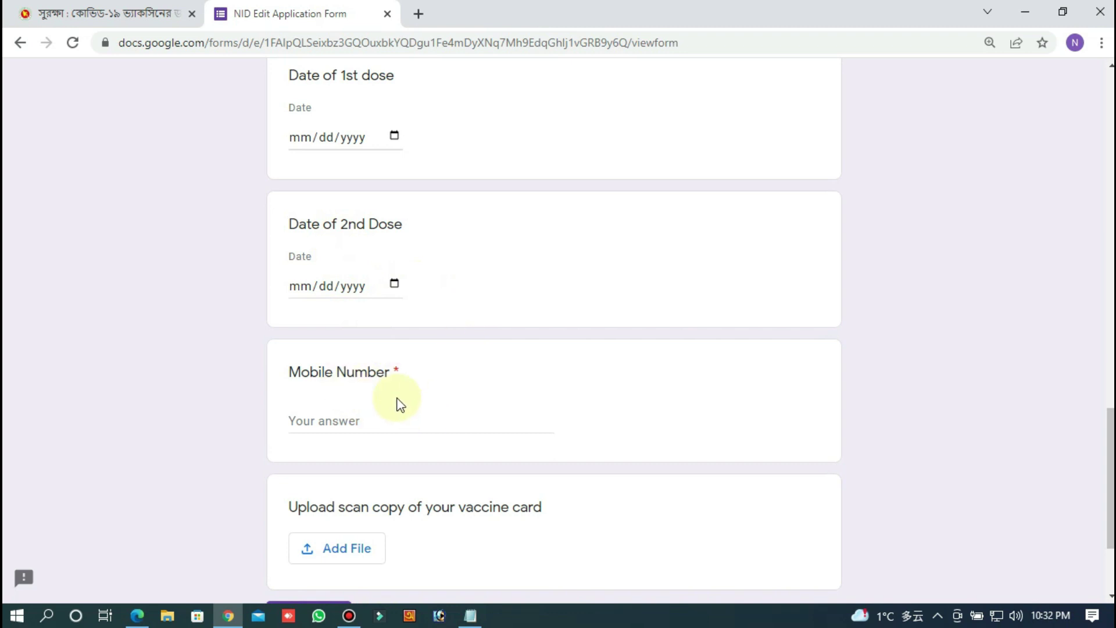
# Step: Enter the applicant's new mobile number in the Mobile Number question
pyautogui.click(384, 421)
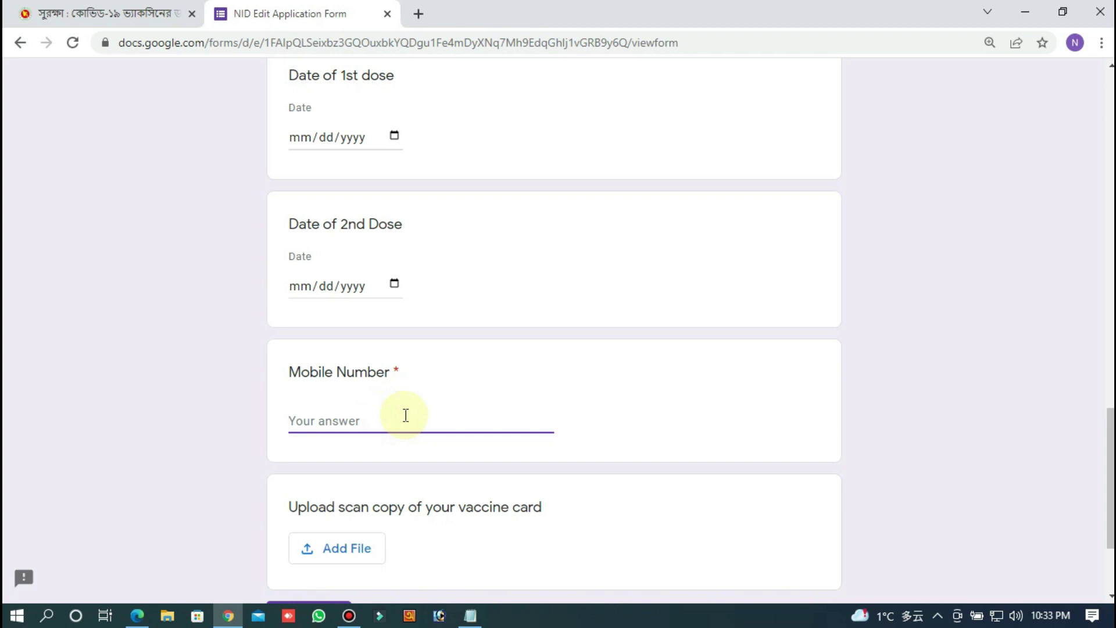
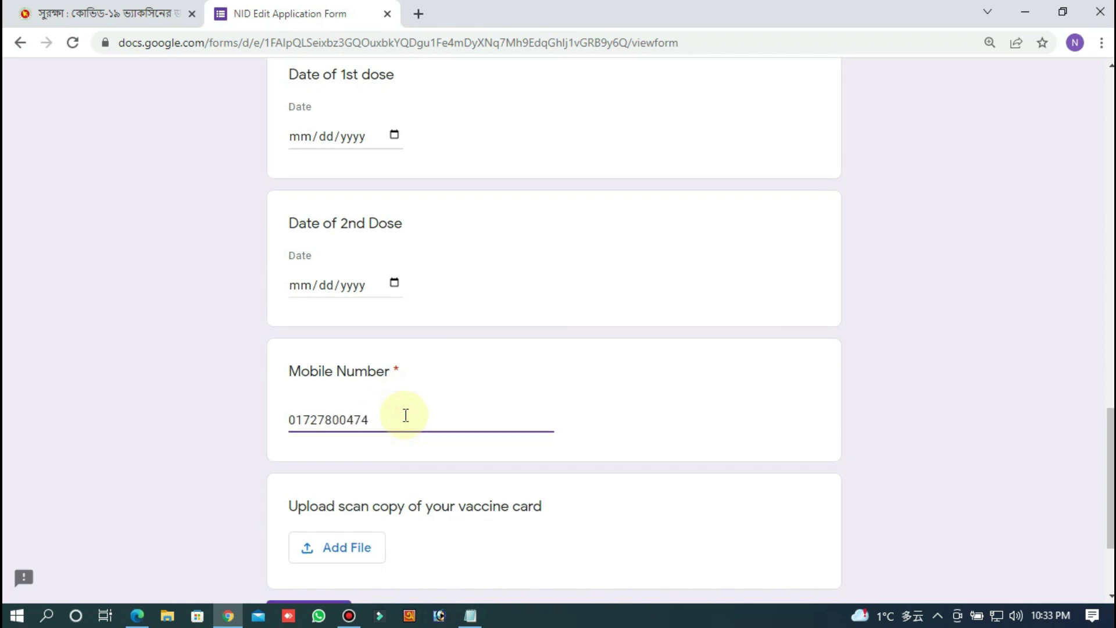
pyautogui.scroll(-2, 406, 415)
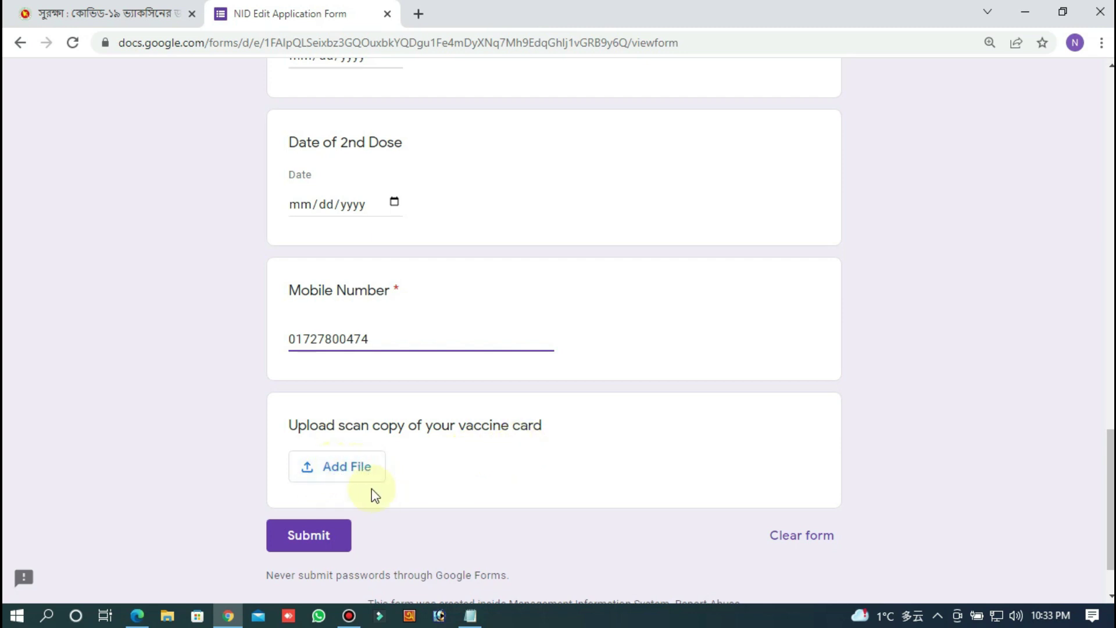
pyautogui.click(354, 473)
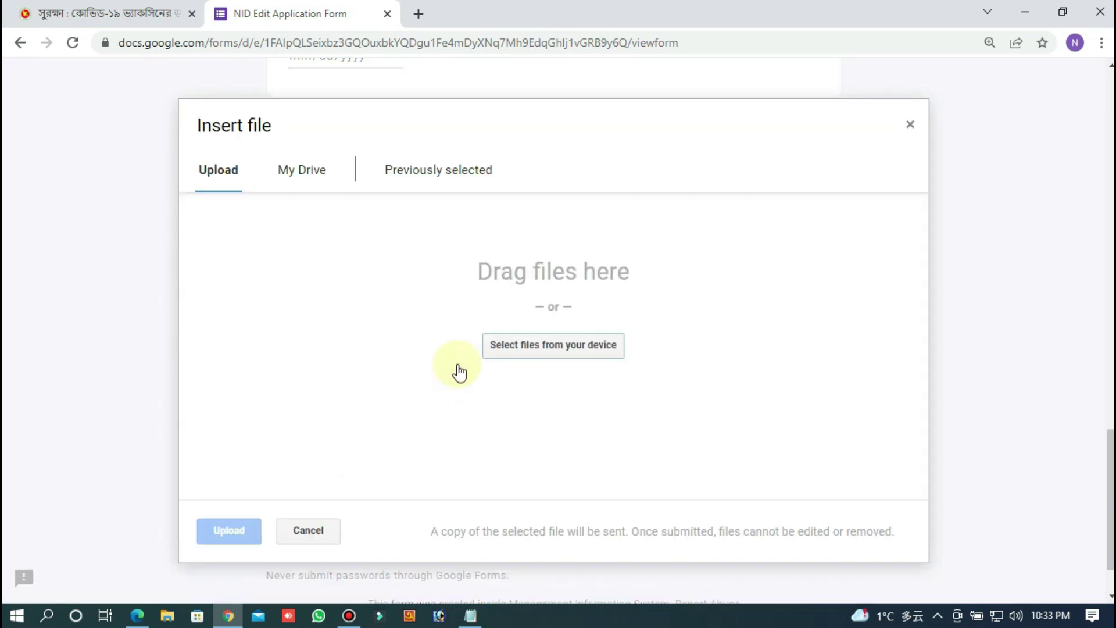
pyautogui.click(554, 344)
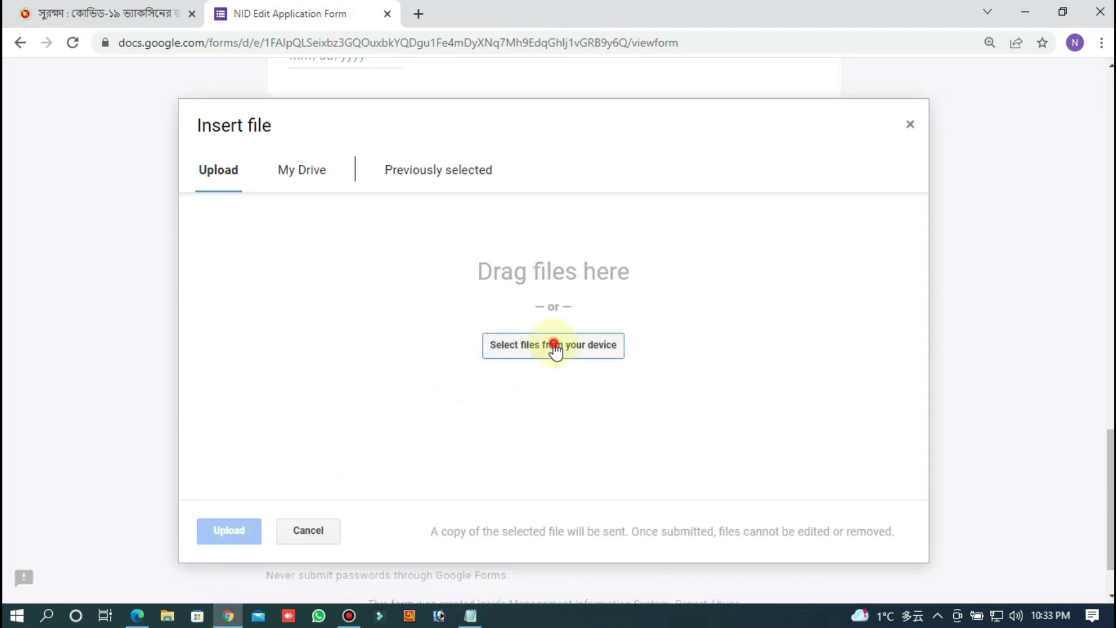
pyautogui.click(88, 125)
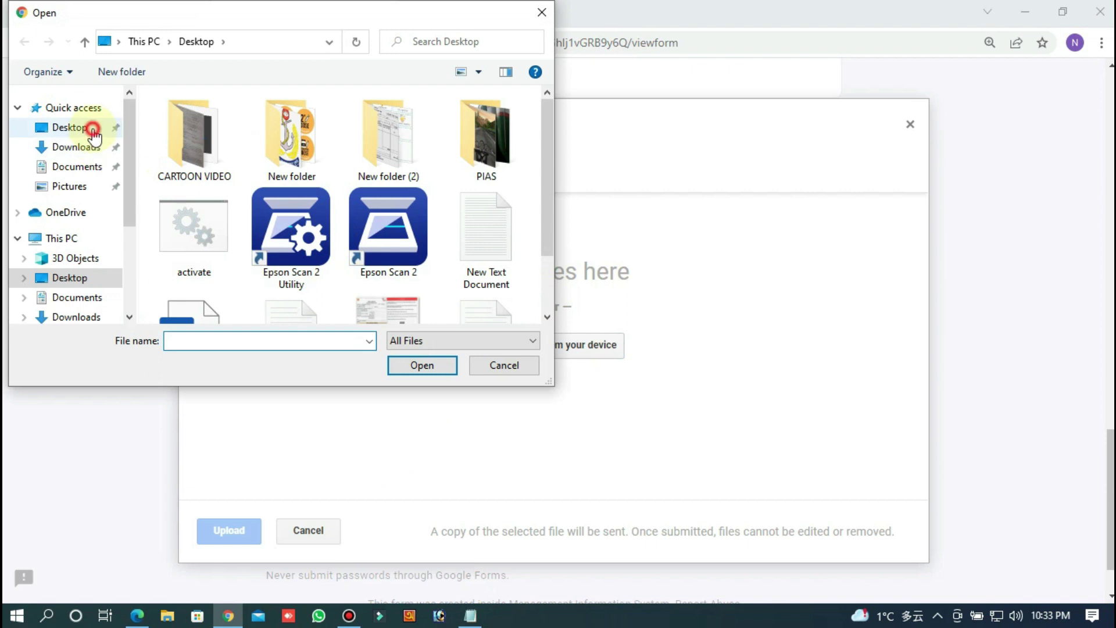
pyautogui.scroll(-1, 331, 219)
pyautogui.click(389, 265)
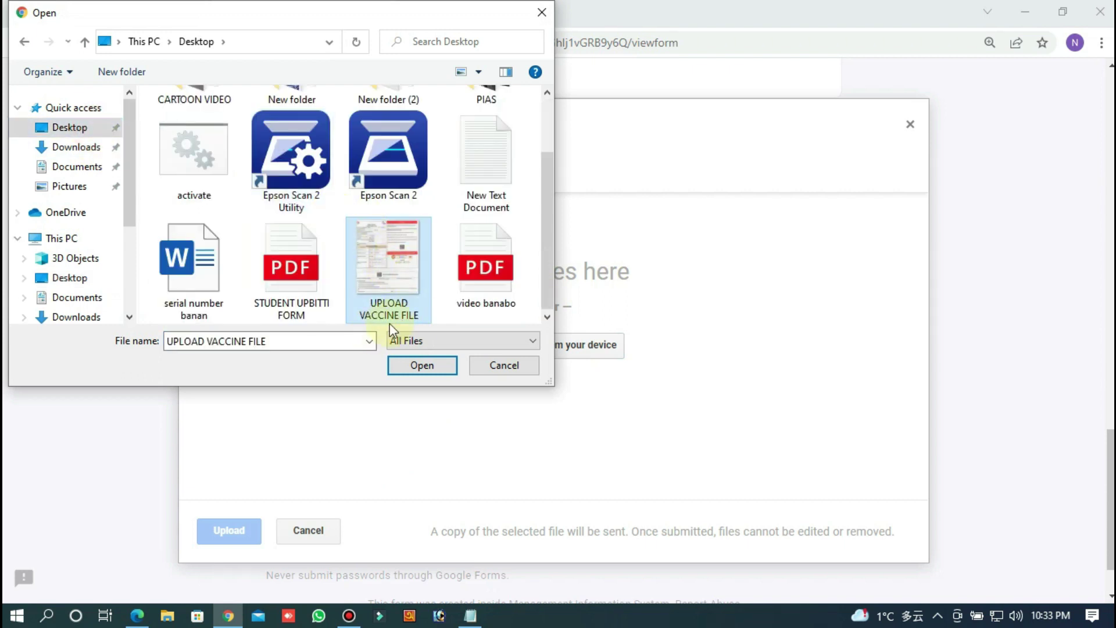
pyautogui.click(429, 365)
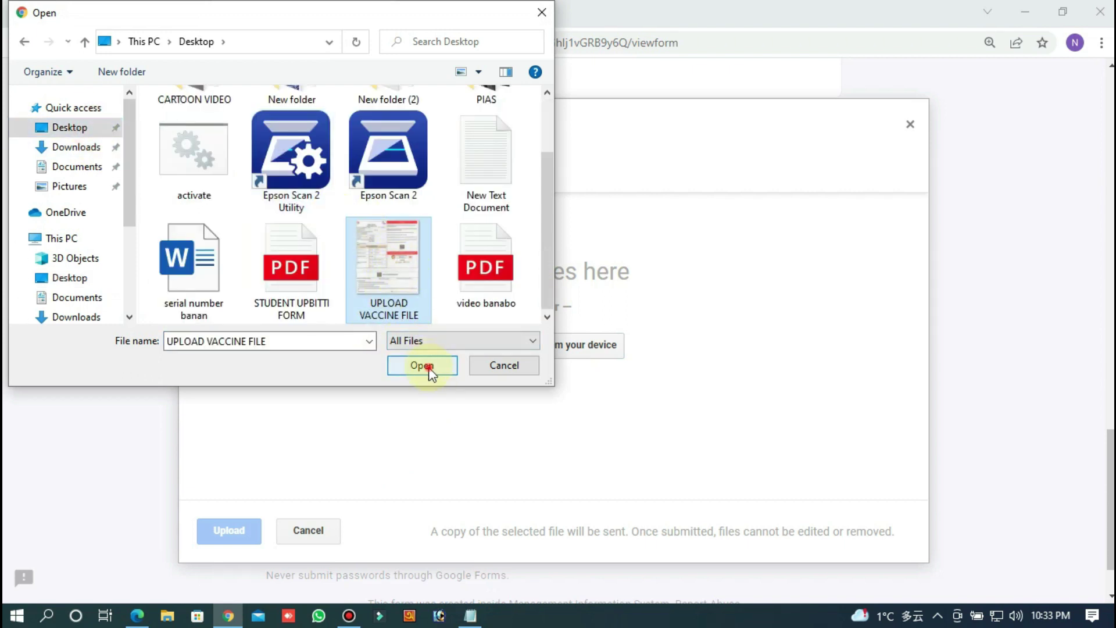
pyautogui.click(911, 124)
pyautogui.scroll(10, 520, 391)
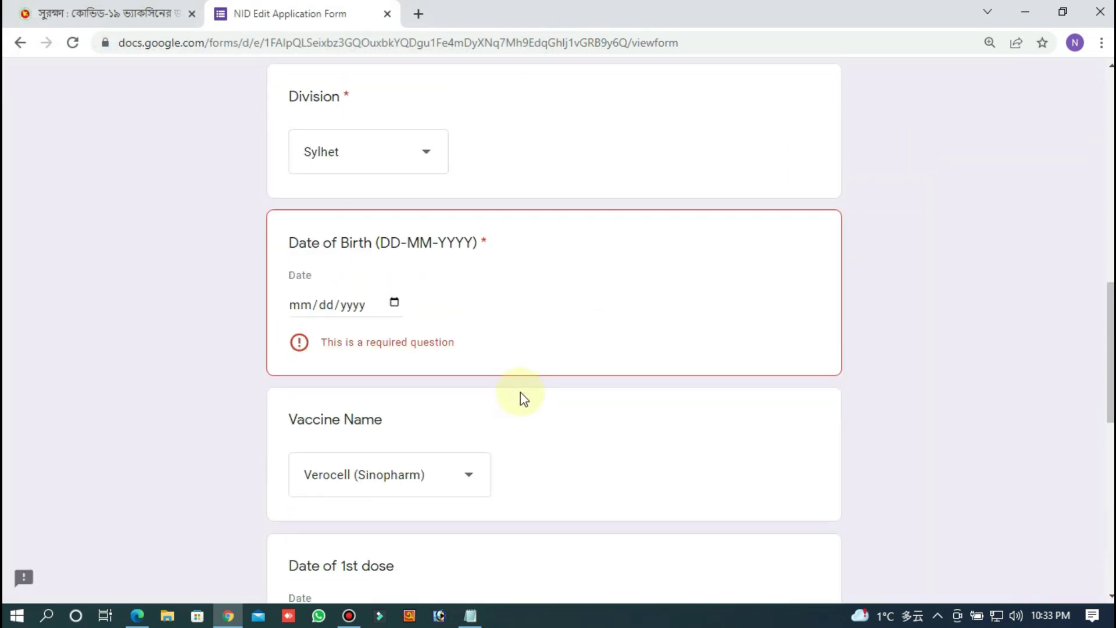
pyautogui.scroll(10, 520, 391)
pyautogui.scroll(-5, 521, 392)
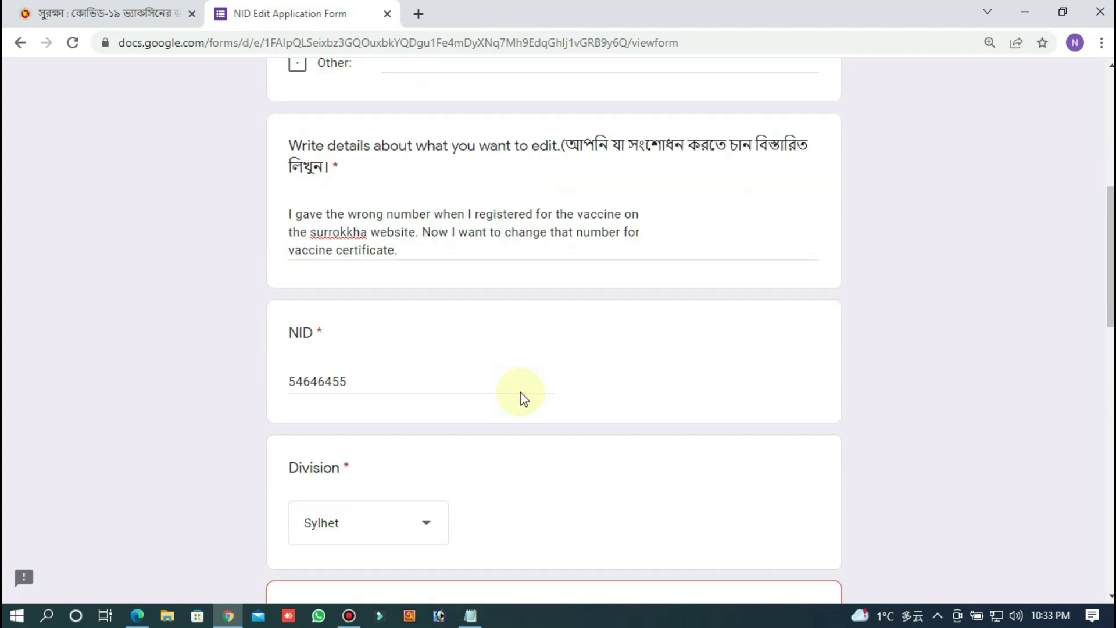
pyautogui.scroll(-15, 521, 391)
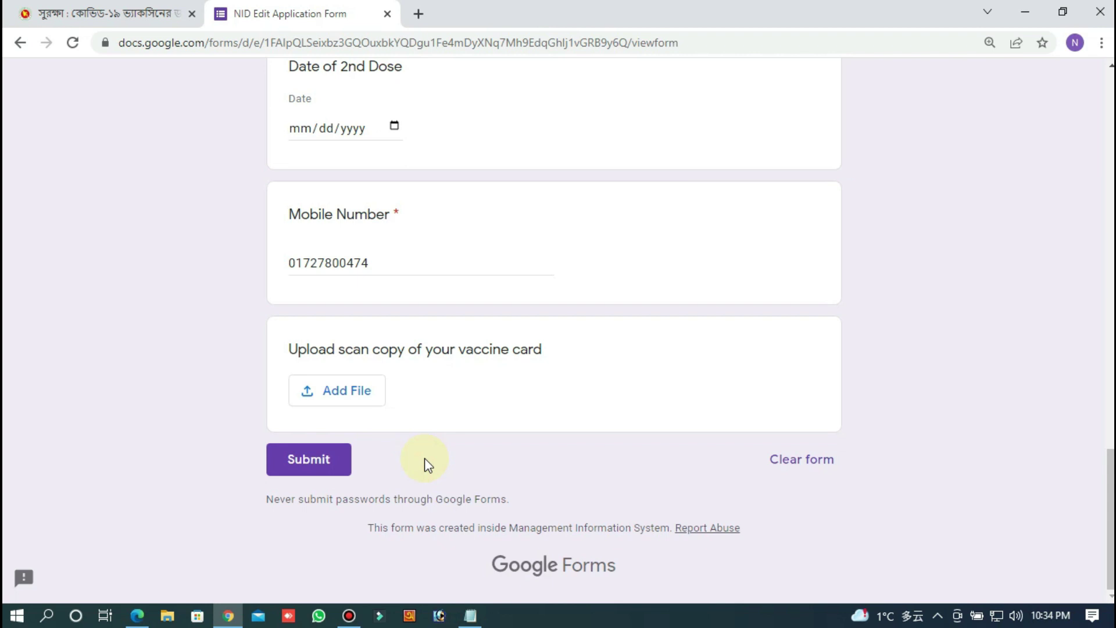
pyautogui.scroll(5, 428, 463)
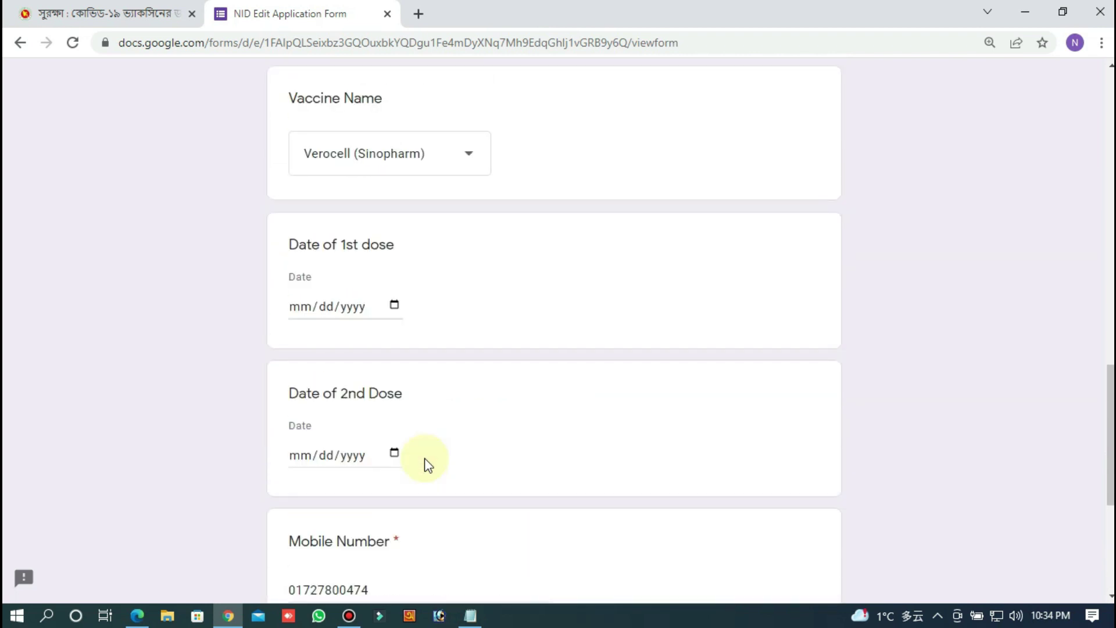